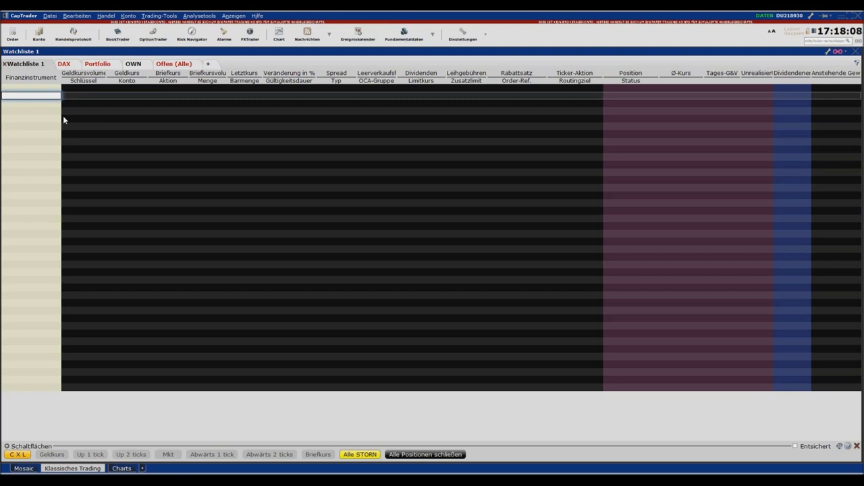
pyautogui.click(703, 392)
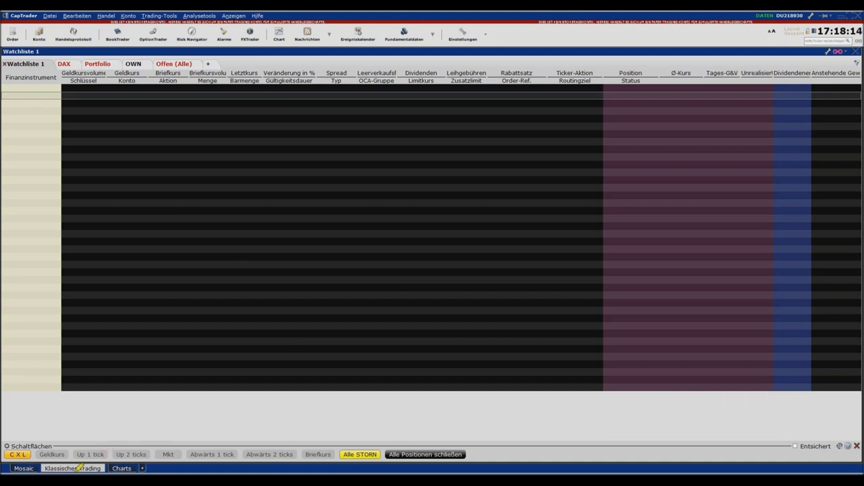
pyautogui.moveTo(46, 464); pyautogui.dragTo(102, 464)
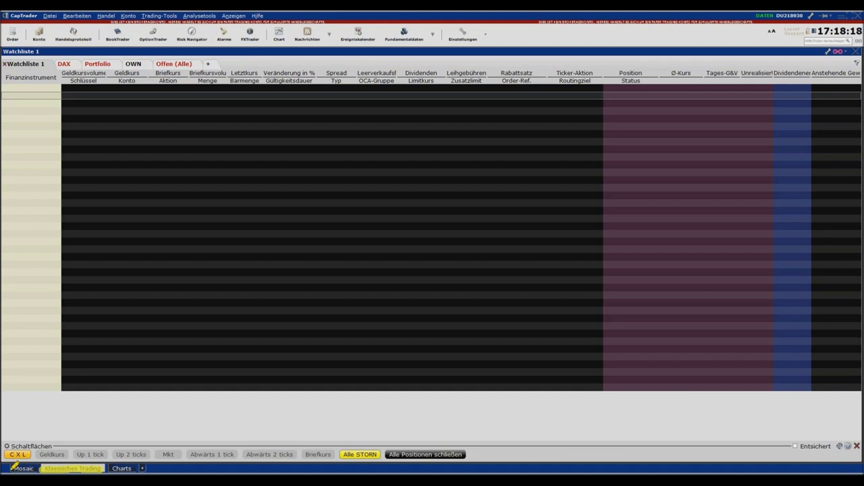
pyautogui.moveTo(10, 466); pyautogui.dragTo(42, 466)
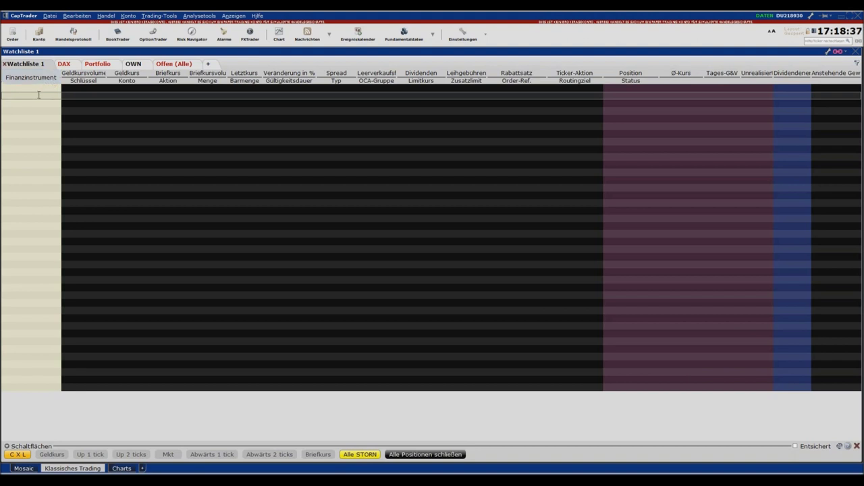
# Search the empty watchlist row for adidas and add ADS (ADIDAS AG, IBIS) as Aktie (SMART)
pyautogui.click(38, 94)
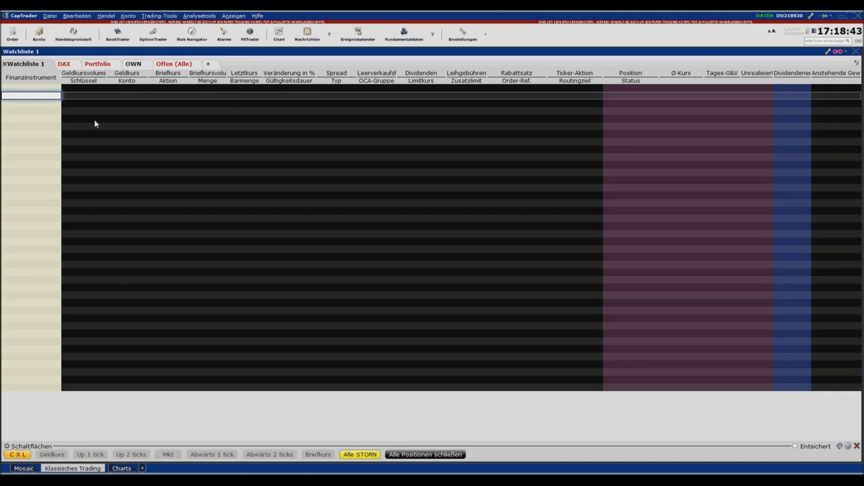
pyautogui.write('adidas')
pyautogui.press('Return')
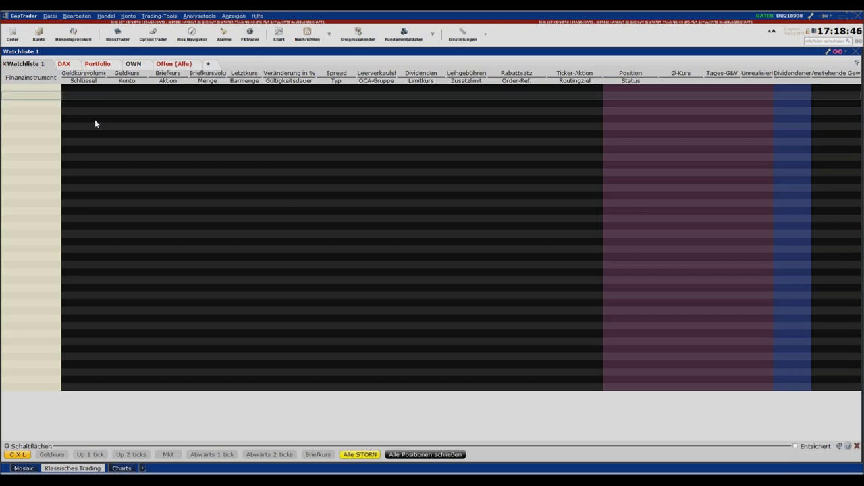
pyautogui.click(74, 149)
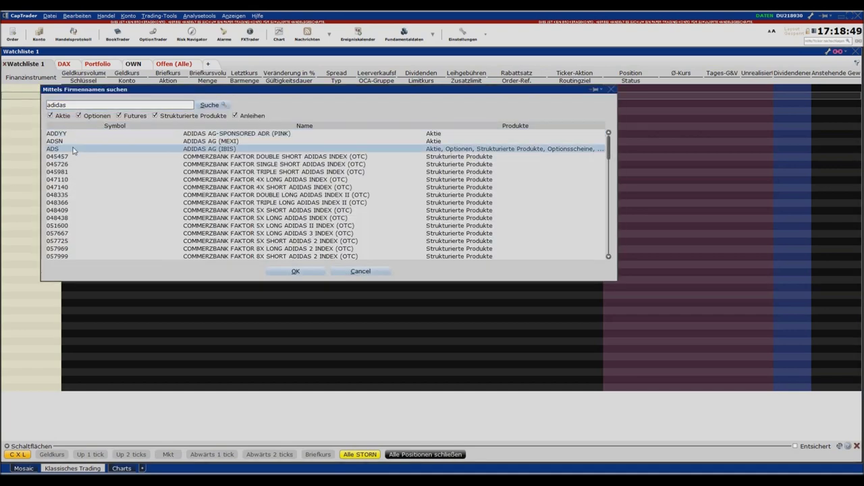
pyautogui.click(295, 272)
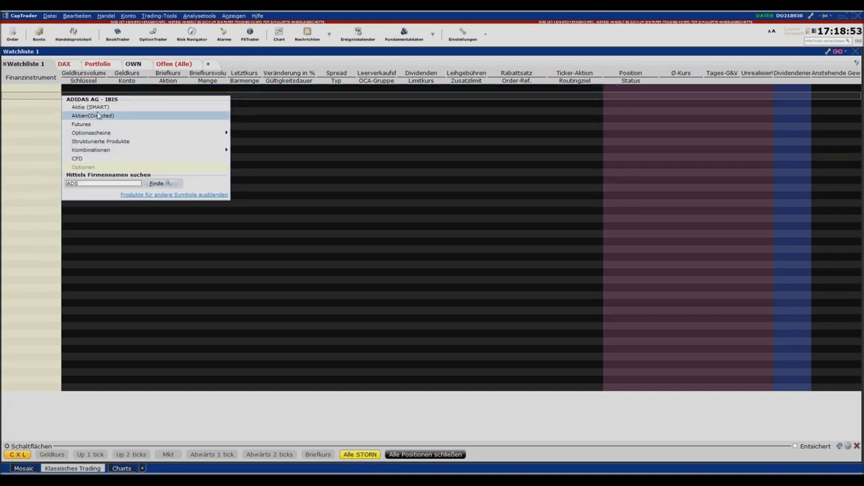
pyautogui.click(100, 108)
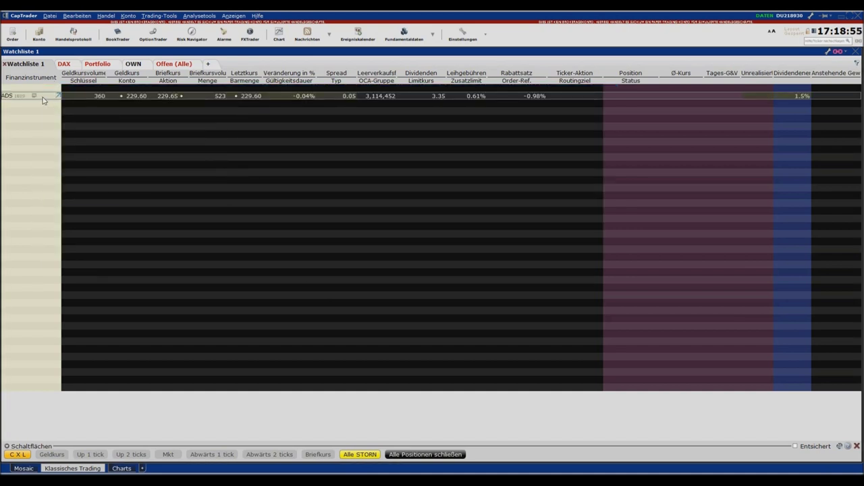
# View the financial instrument description of the ADS stock to look up its ISIN
pyautogui.rightClick(43, 100)
pyautogui.moveTo(99, 194)
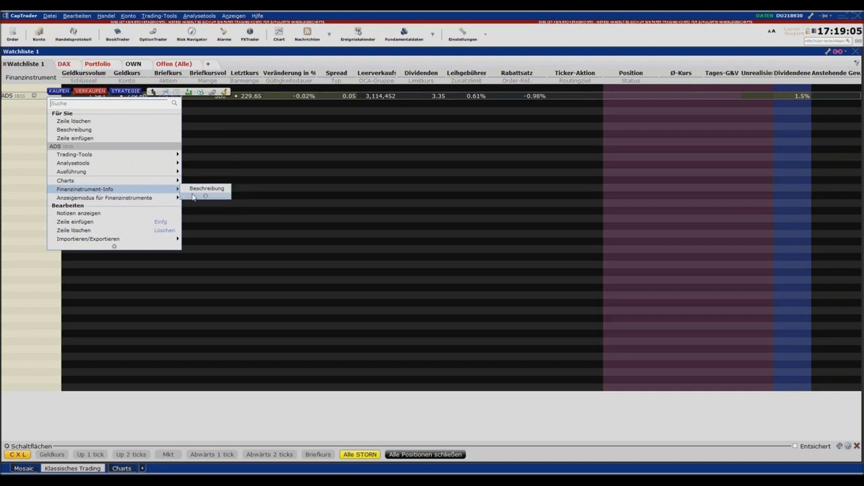
pyautogui.click(201, 190)
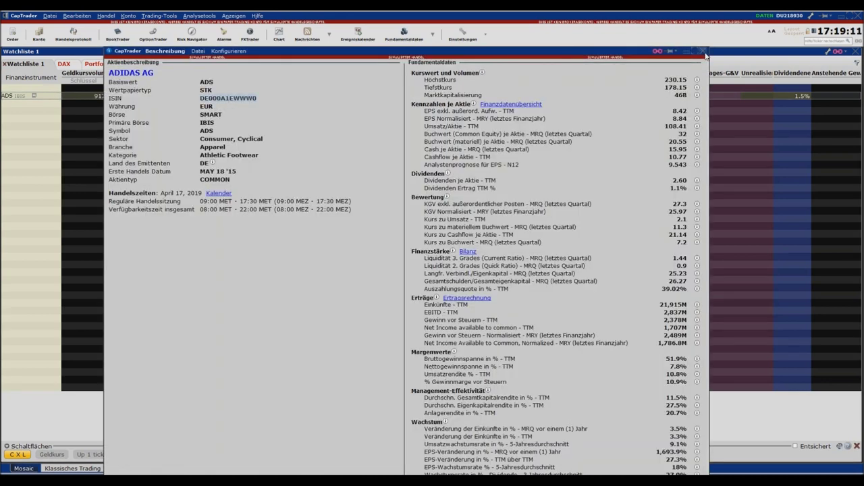
pyautogui.click(684, 54)
# Delete the ADS row and add Adidas again through its ISIN DE000A1EWWW0 with the SMART exchange contract
pyautogui.rightClick(25, 95)
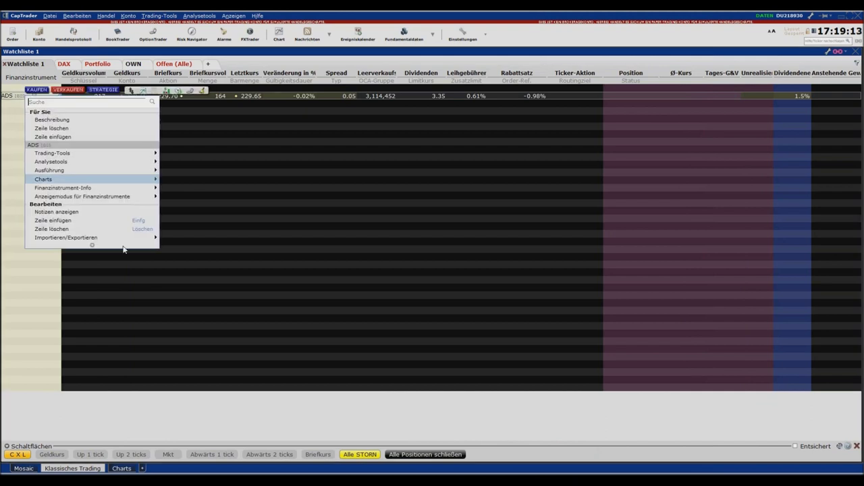
pyautogui.click(52, 229)
pyautogui.click(27, 96)
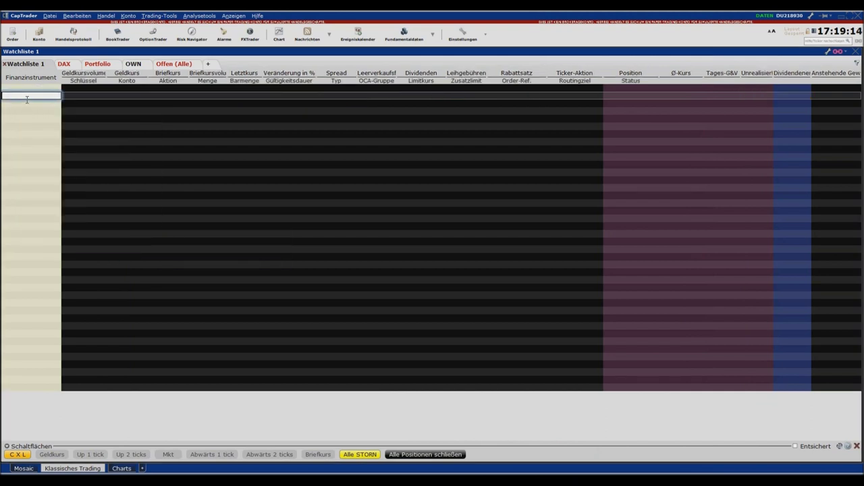
pyautogui.write('DE000A1EWWW0')
pyautogui.press('Return')
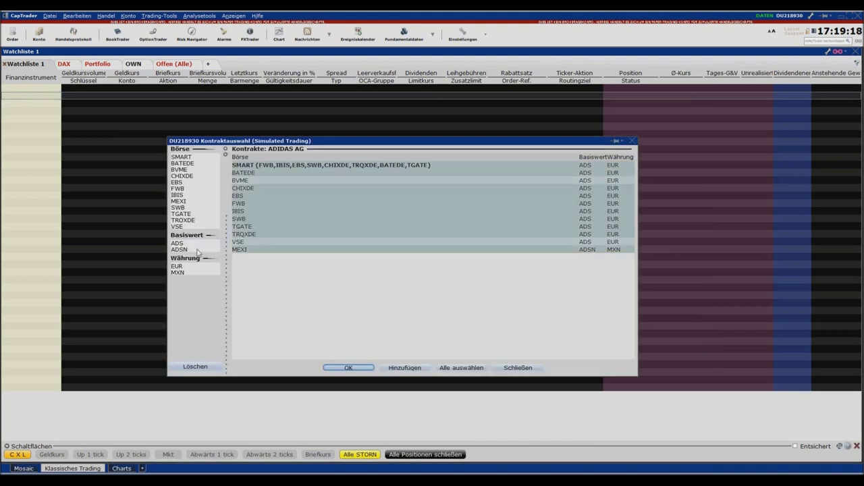
pyautogui.click(193, 158)
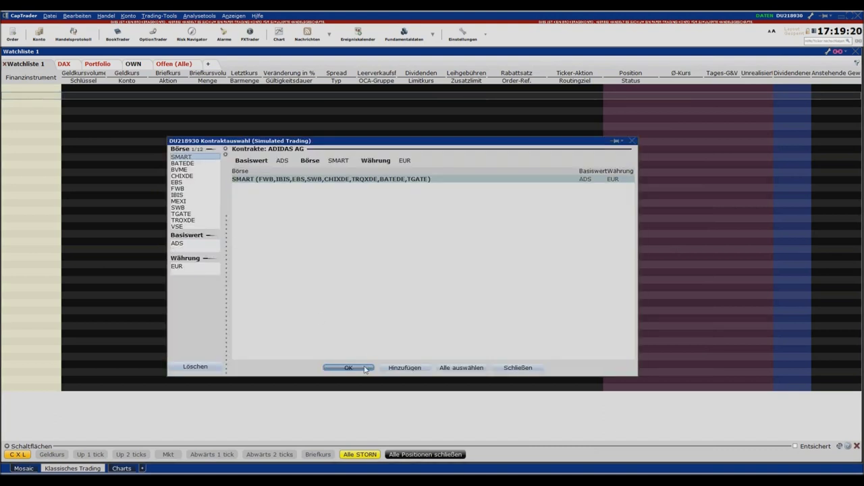
pyautogui.click(363, 368)
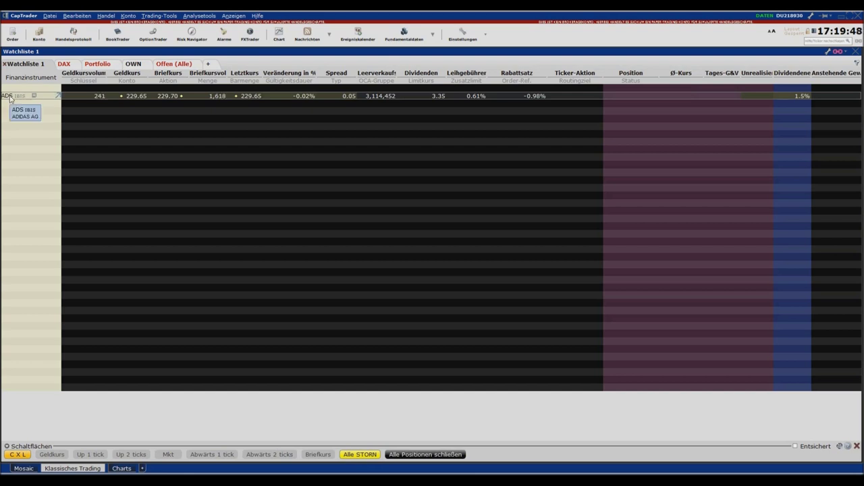
# Create a buy (Kauf) order ticket for the ADS stock with an outstanding quantity of 50
pyautogui.rightClick(11, 99)
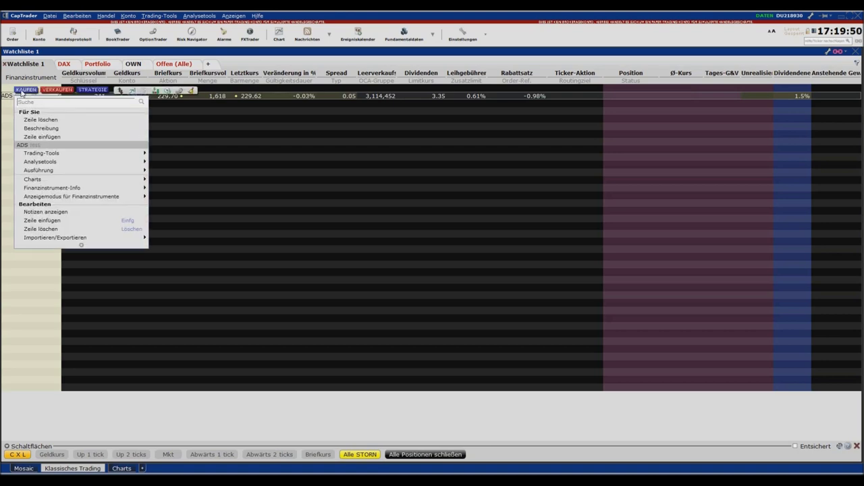
pyautogui.press('Escape')
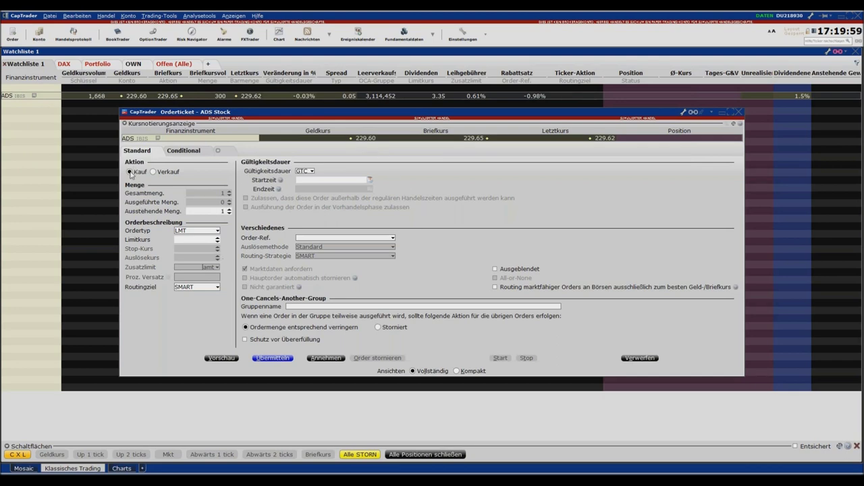
pyautogui.click(165, 174)
pyautogui.click(139, 172)
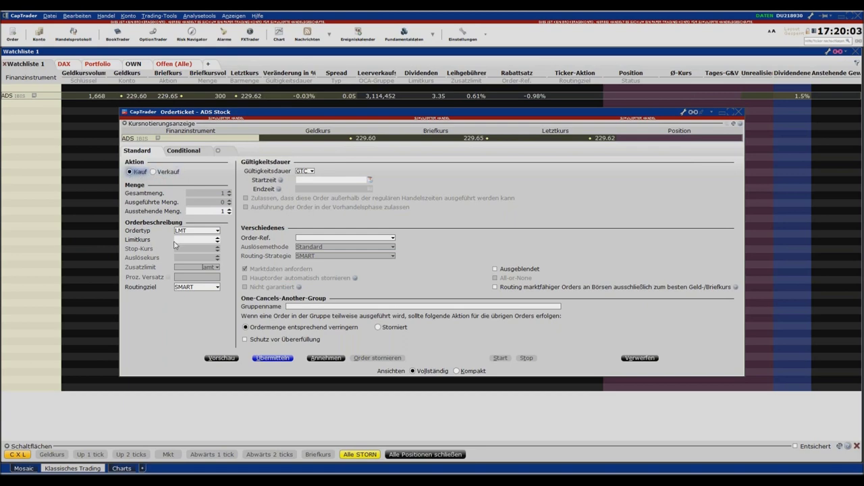
pyautogui.click(222, 211)
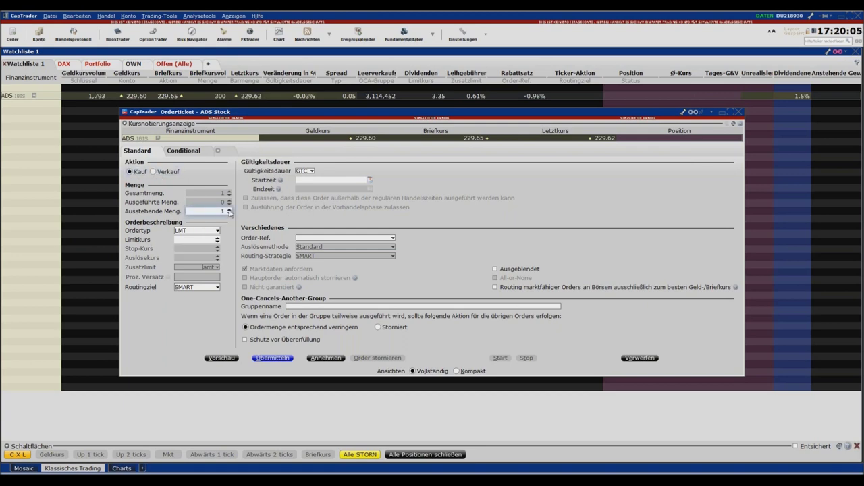
pyautogui.write('50')
# Set the order type to MKT, keep SMART as the routing destination and accept the order without transmitting it
pyautogui.click(208, 232)
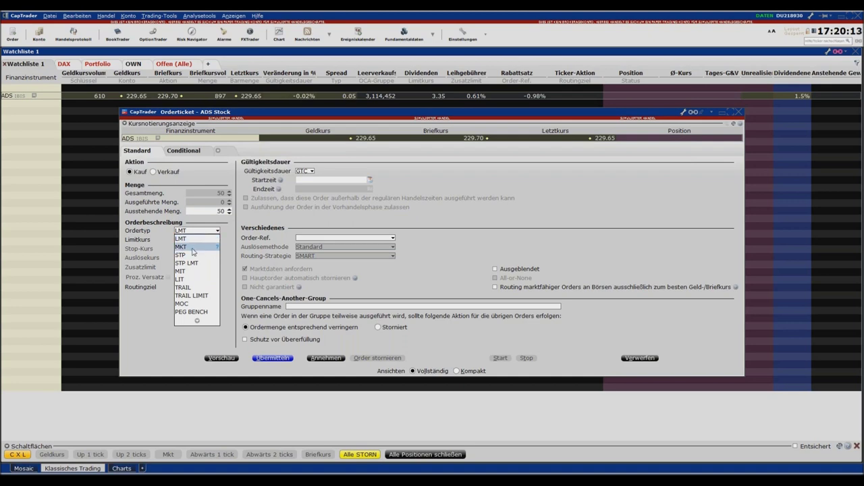
pyautogui.click(193, 251)
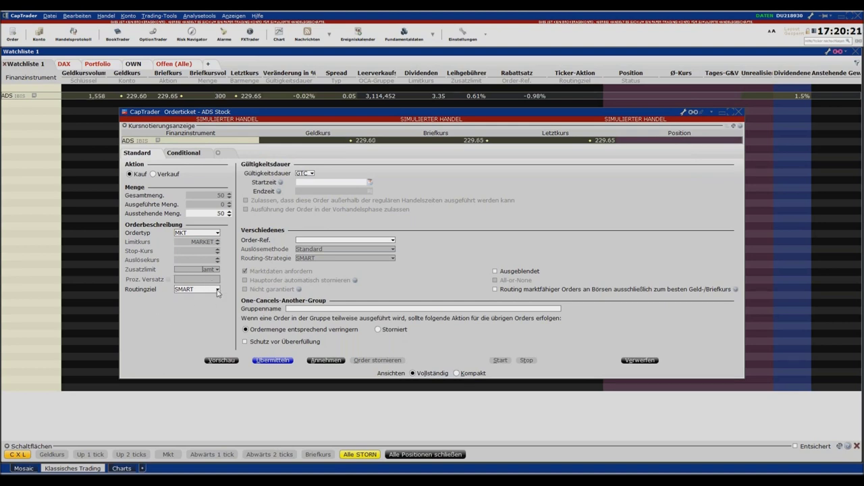
pyautogui.click(218, 290)
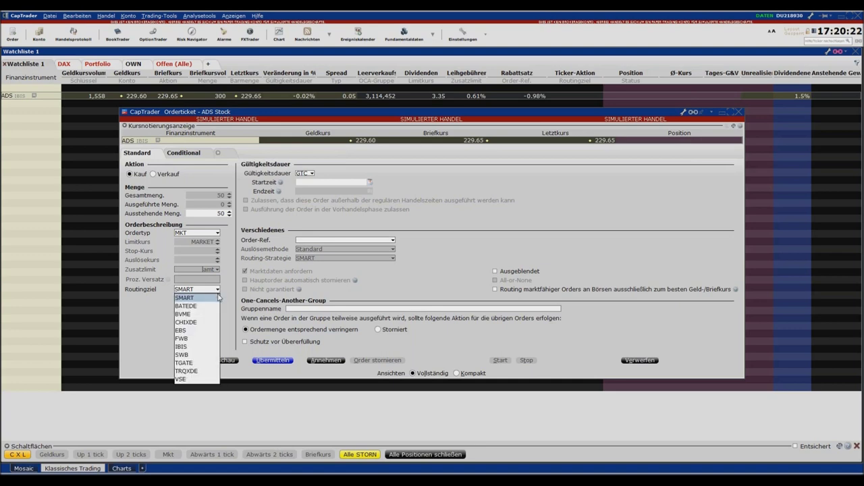
pyautogui.click(218, 291)
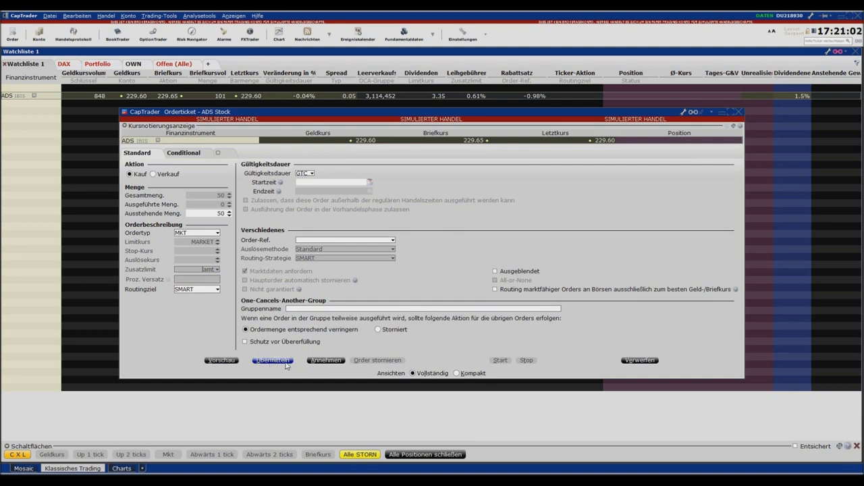
pyautogui.click(329, 361)
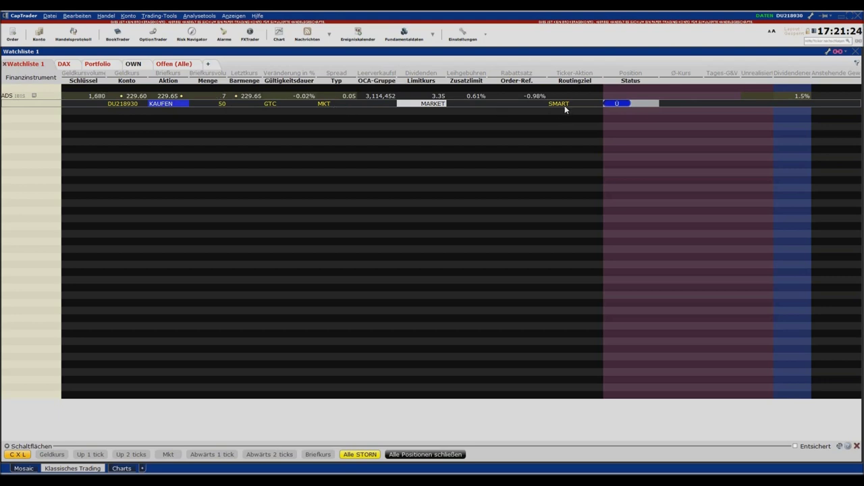
# Transmit the ADS market order from its watchlist row, review amount, commission and margin impact in the preview, and override the warning to submit
pyautogui.click(618, 102)
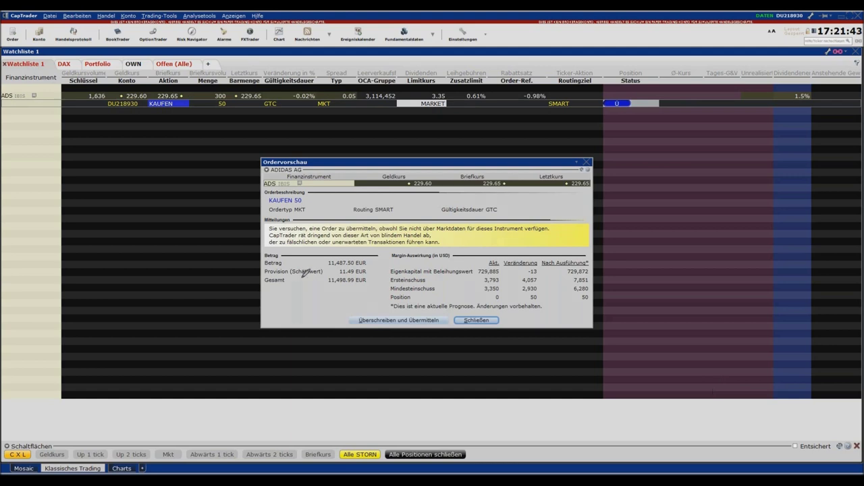
pyautogui.moveTo(267, 266); pyautogui.dragTo(370, 261)
pyautogui.moveTo(338, 275); pyautogui.dragTo(375, 274)
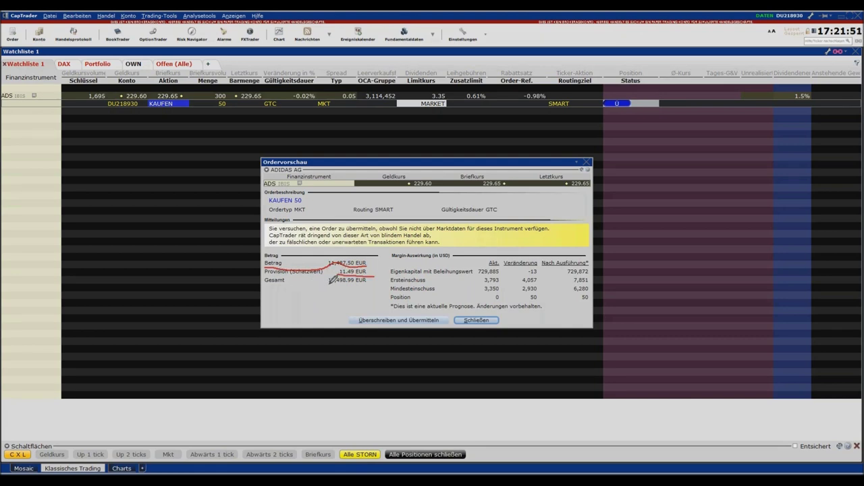
pyautogui.moveTo(327, 285); pyautogui.dragTo(369, 284)
pyautogui.moveTo(520, 286); pyautogui.dragTo(541, 288)
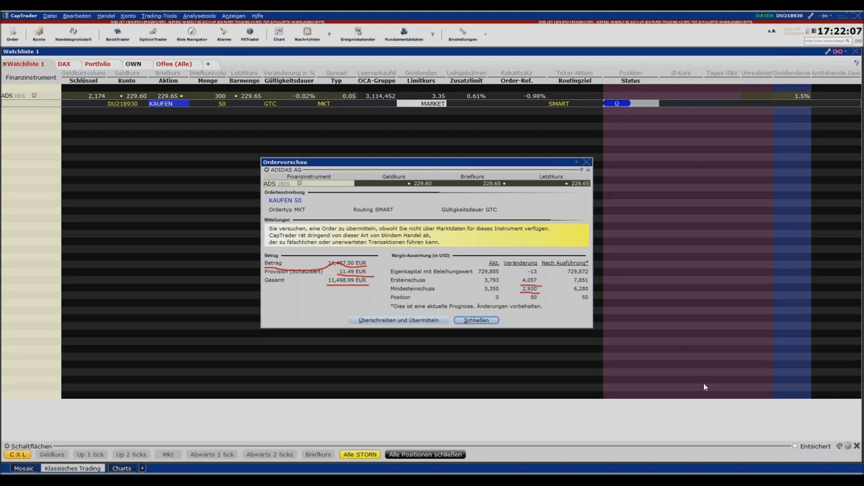
pyautogui.press('e')
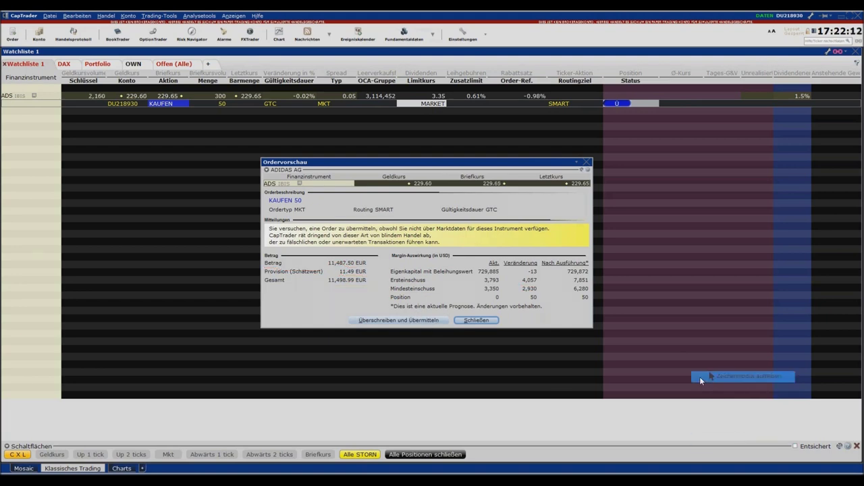
pyautogui.click(405, 321)
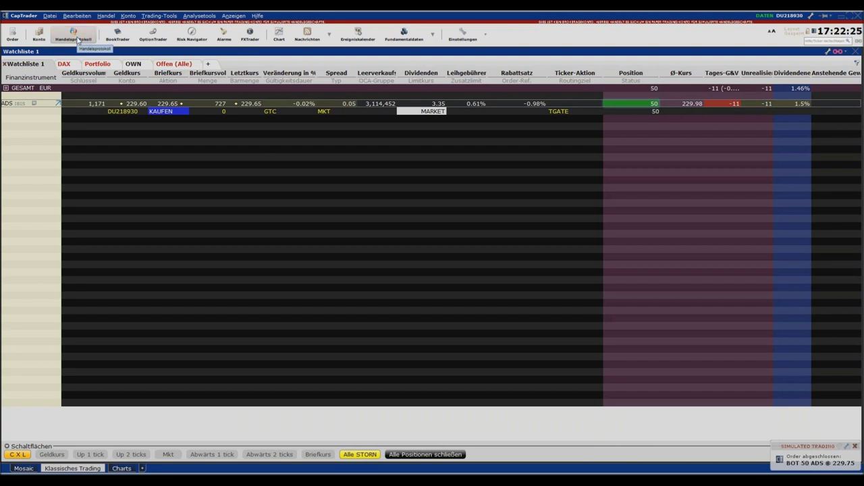
# Check the ADS execution in the trade log (Handelsprotokoll) and close the log
pyautogui.click(78, 40)
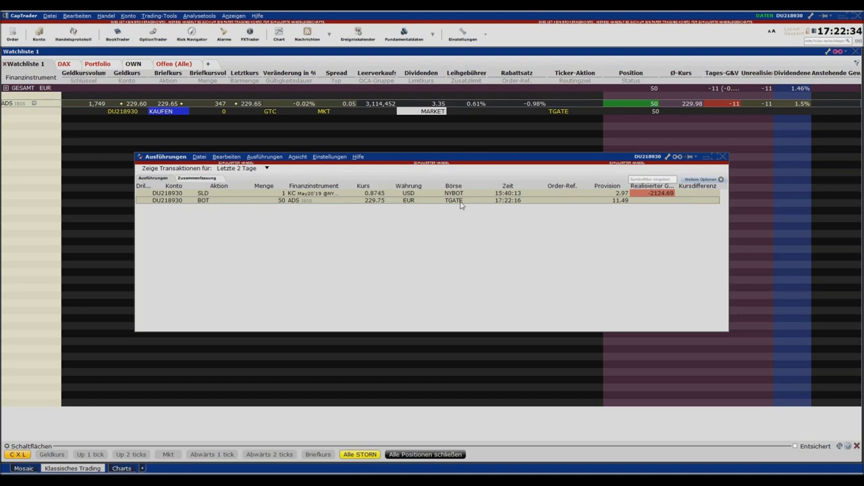
pyautogui.moveTo(431, 157); pyautogui.dragTo(349, 153)
pyautogui.click(645, 154)
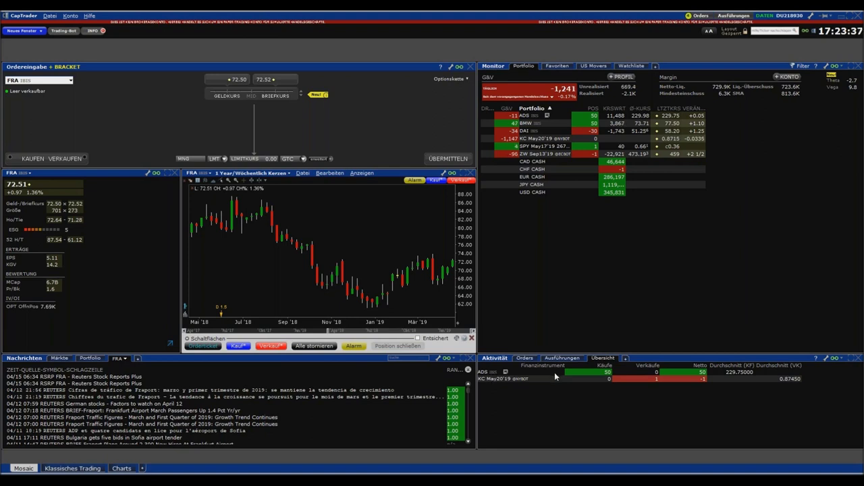
# Load ADS in the Mosaic order entry as ADIDAS AG - IBIS, Aktie (SMART)
pyautogui.click(45, 82)
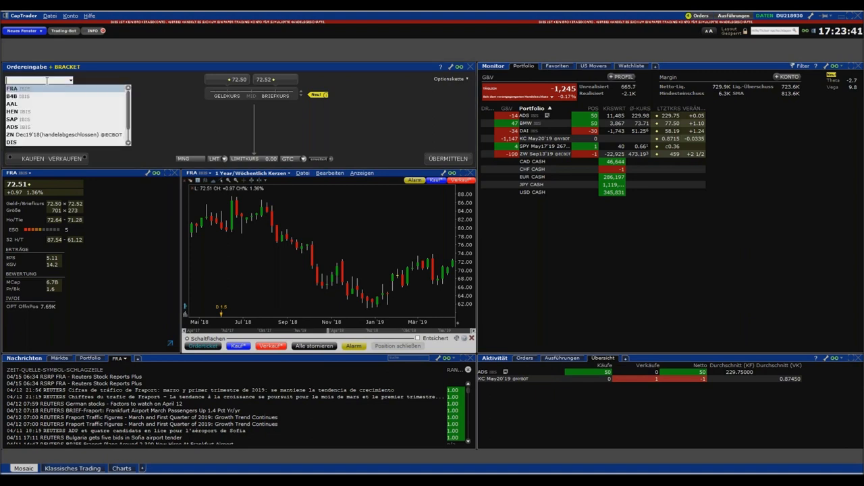
pyautogui.write('A')
pyautogui.press('Return')
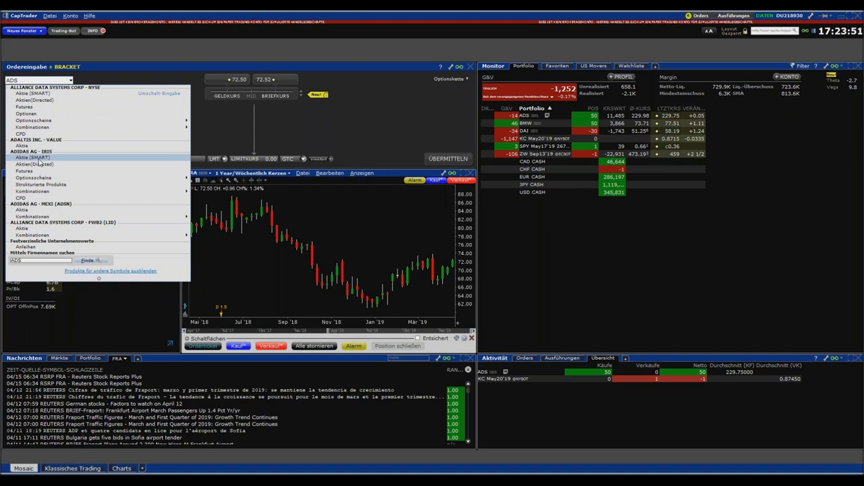
pyautogui.click(39, 159)
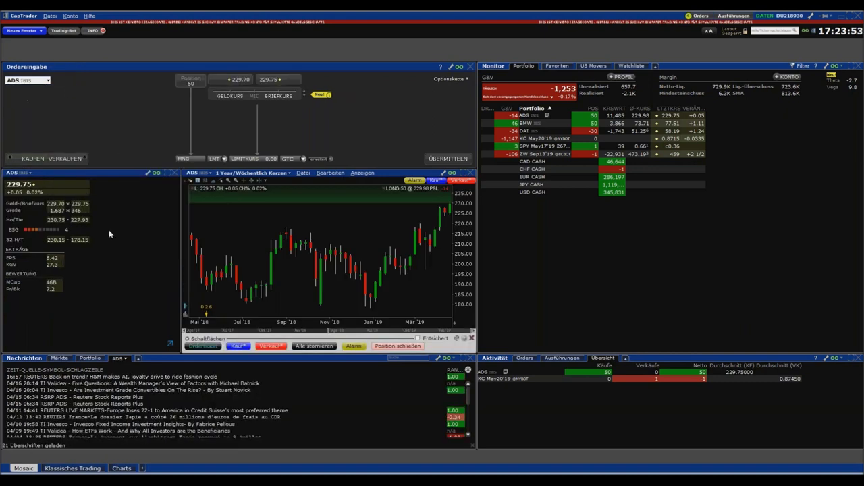